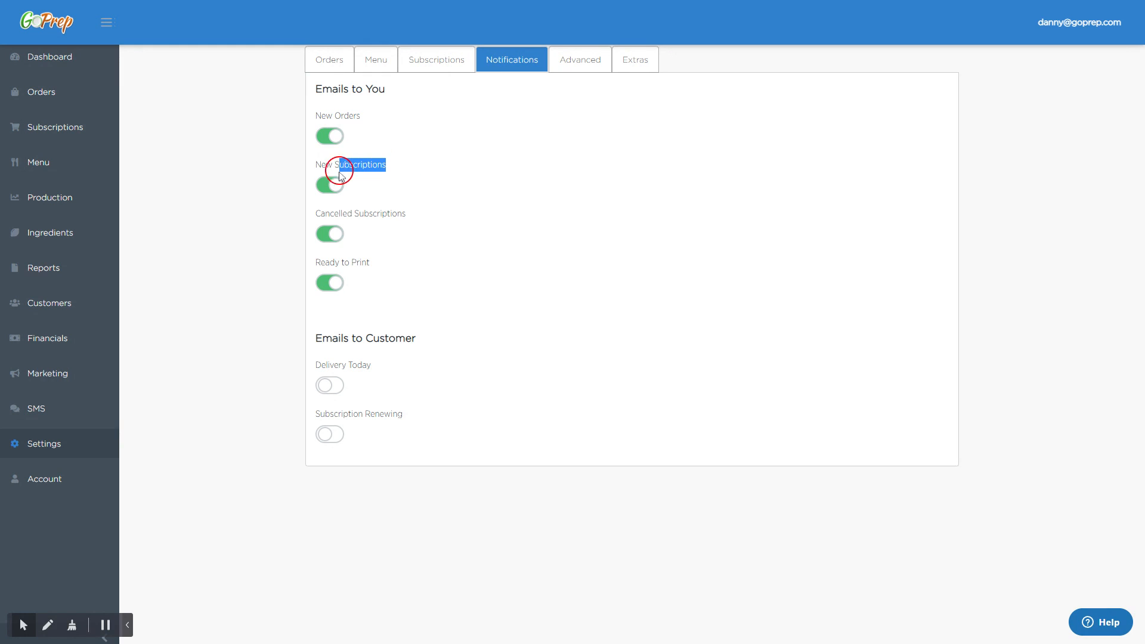
Examine the Cancelled Subscriptions and Ready to Print options under Emails to You.
left_click(432, 215)
left_click_drag(433, 217, 304, 214)
left_click(397, 270)
left_click_drag(371, 263, 305, 263)
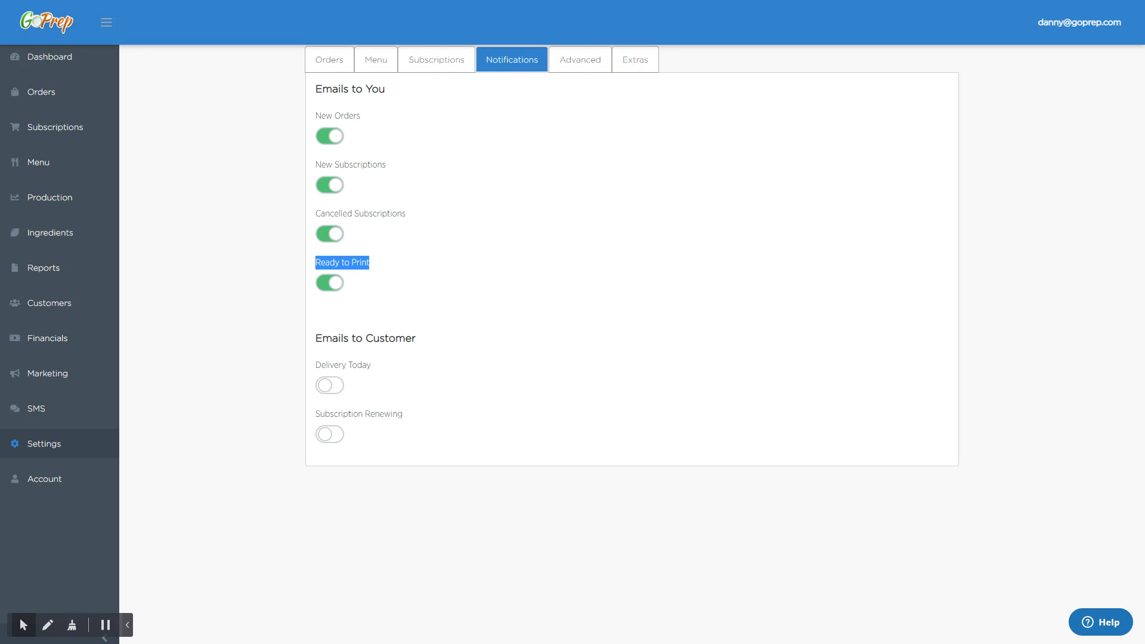
left_click(467, 307)
Turn on the Subscription Renewing email for customers and review the Delivery Today option.
left_click_drag(424, 340, 308, 341)
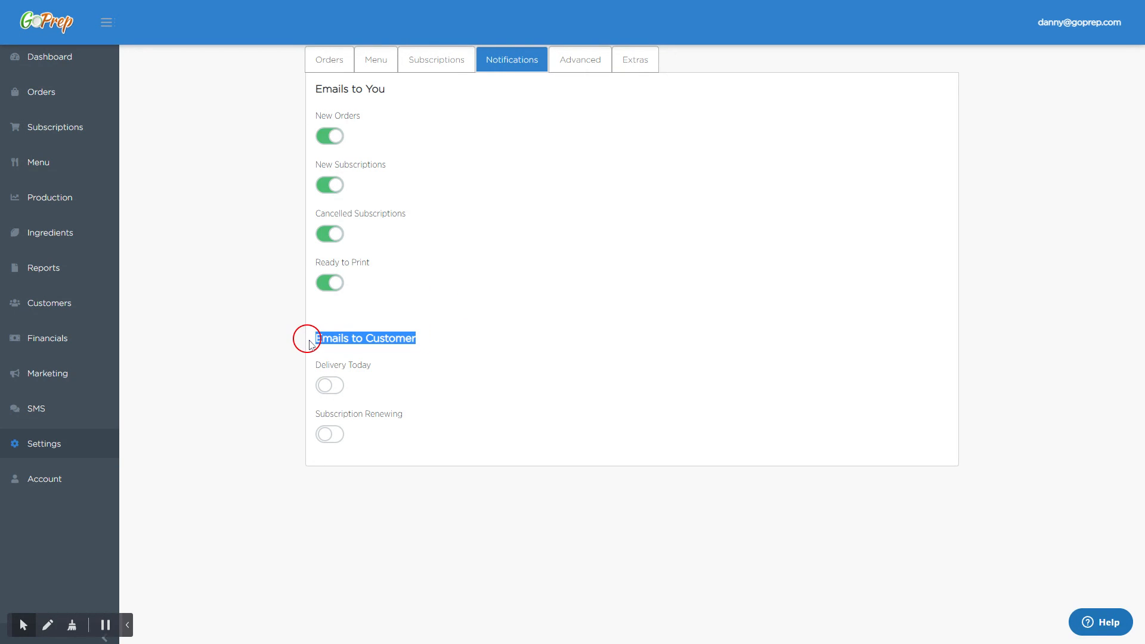
left_click(276, 348)
left_click_drag(408, 419, 299, 425)
left_click(296, 421)
left_click(335, 435)
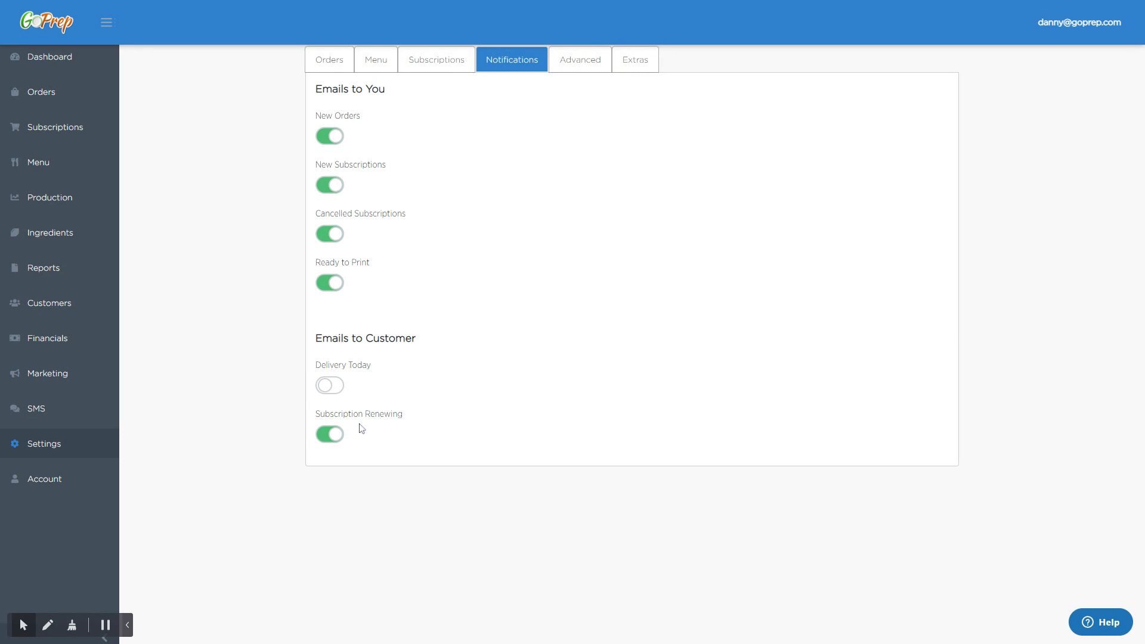
left_click_drag(375, 365, 310, 373)
left_click(349, 391)
left_click(344, 394)
Open the Advanced settings, review Production Groups and turn on Special Instructions.
left_click(592, 63)
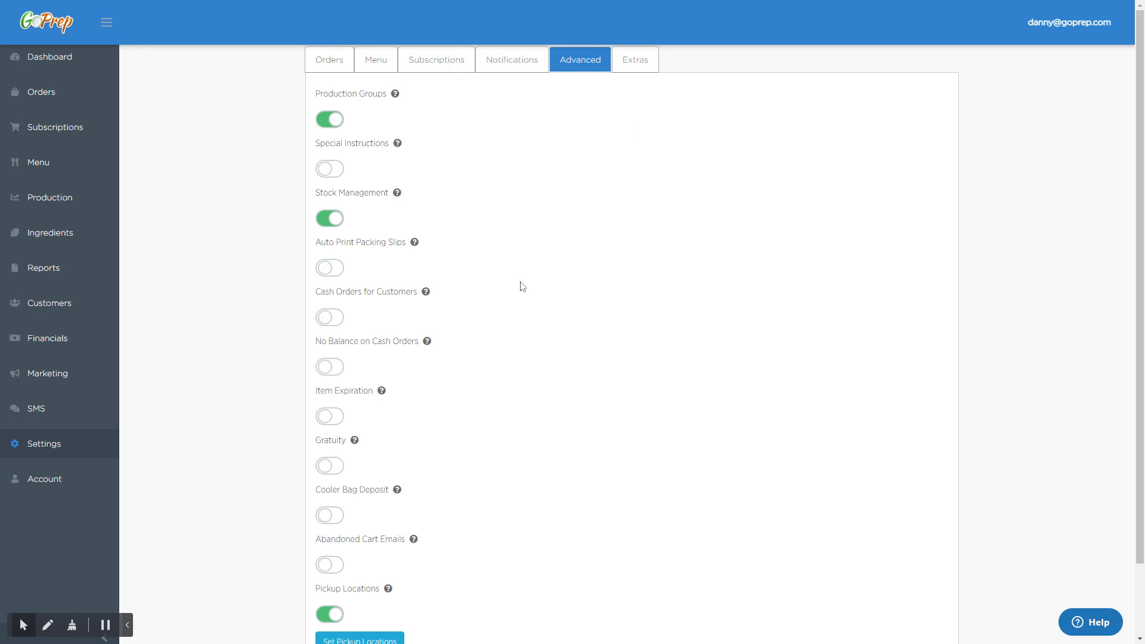
left_click(315, 98)
left_click_drag(315, 98, 391, 93)
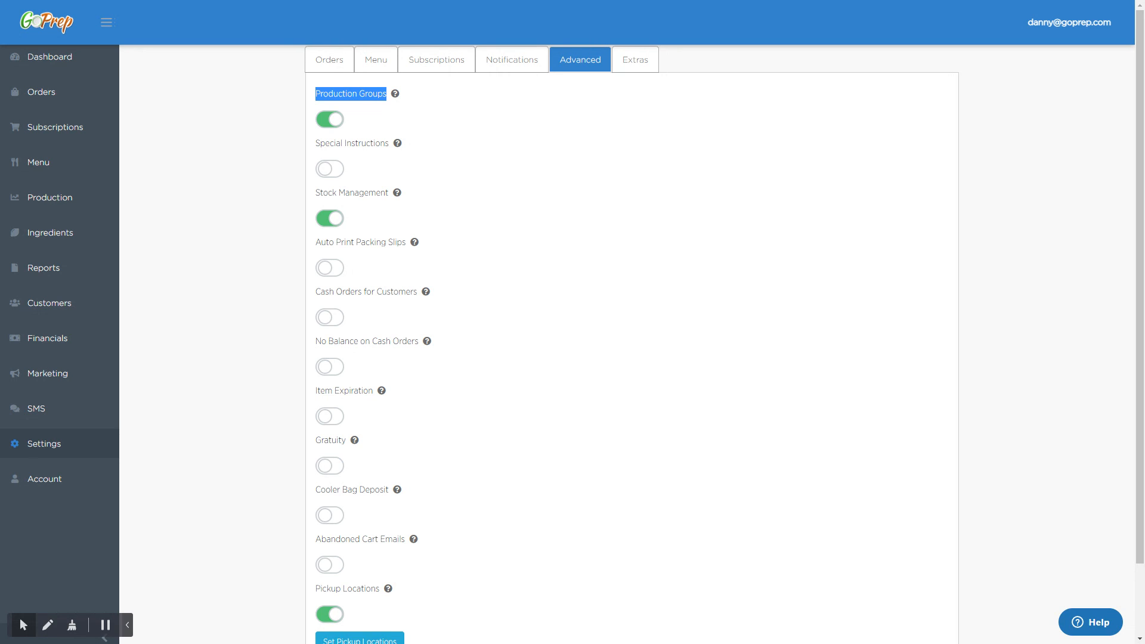
left_click(362, 153)
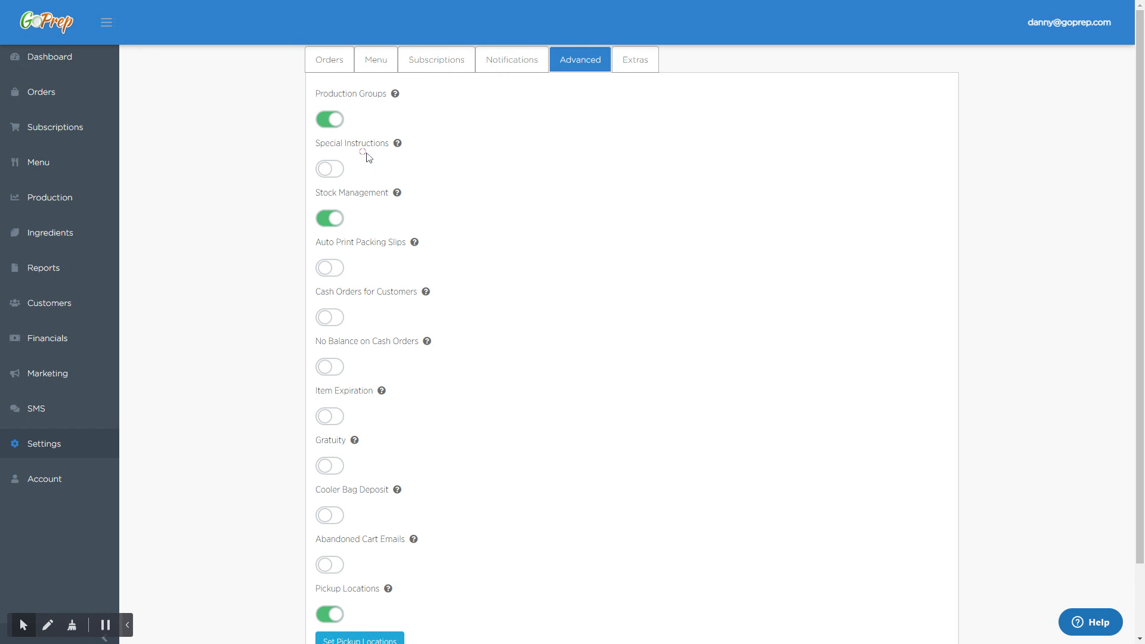
left_click_drag(391, 143, 313, 146)
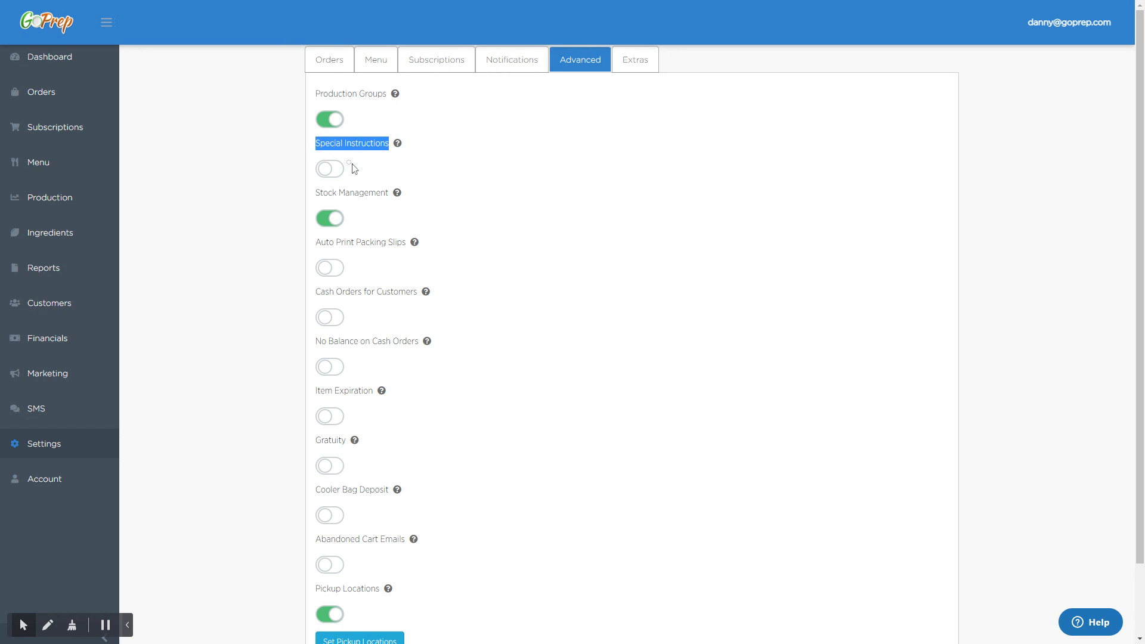
left_click(353, 169)
left_click(340, 173)
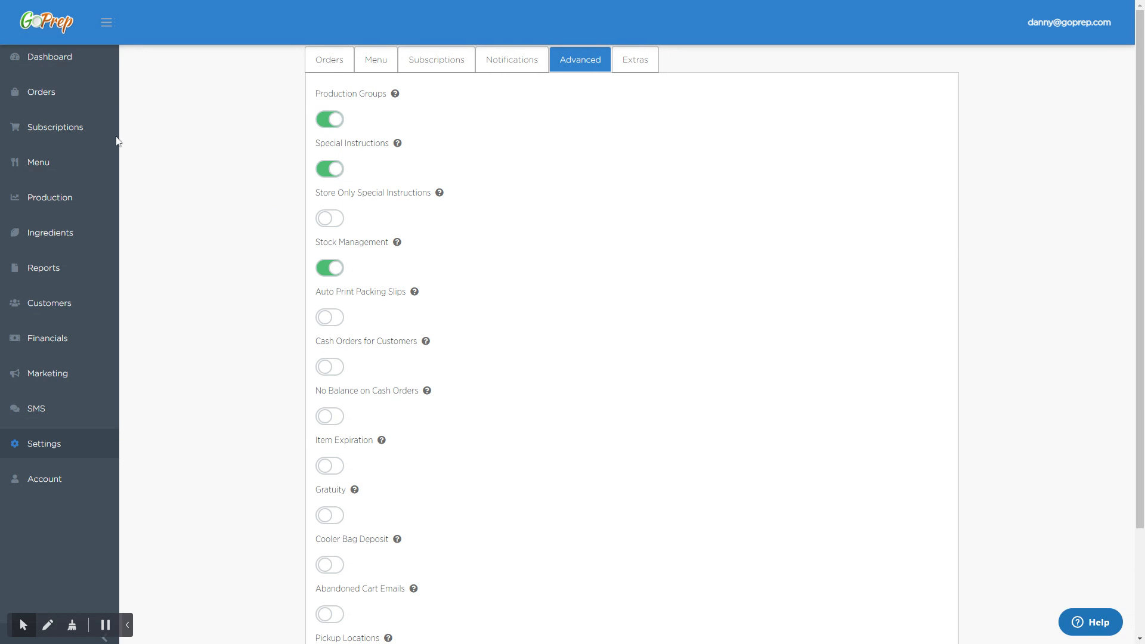
Start a manual order from the orders page and open the Turkey Chili Bowl in the shop.
left_click(53, 92)
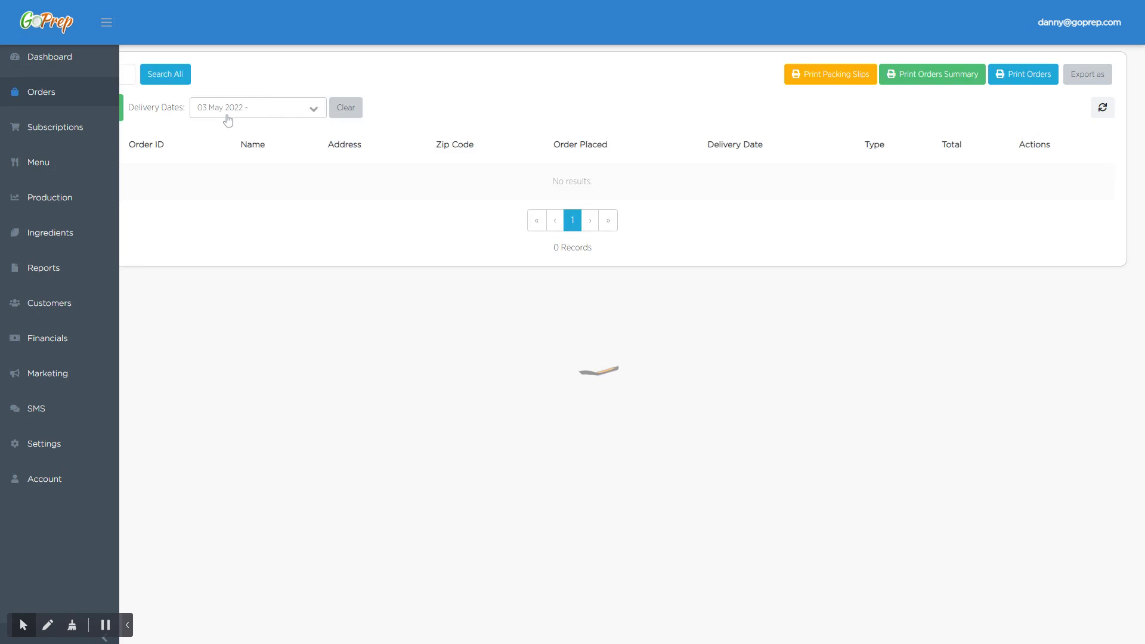
left_click(205, 111)
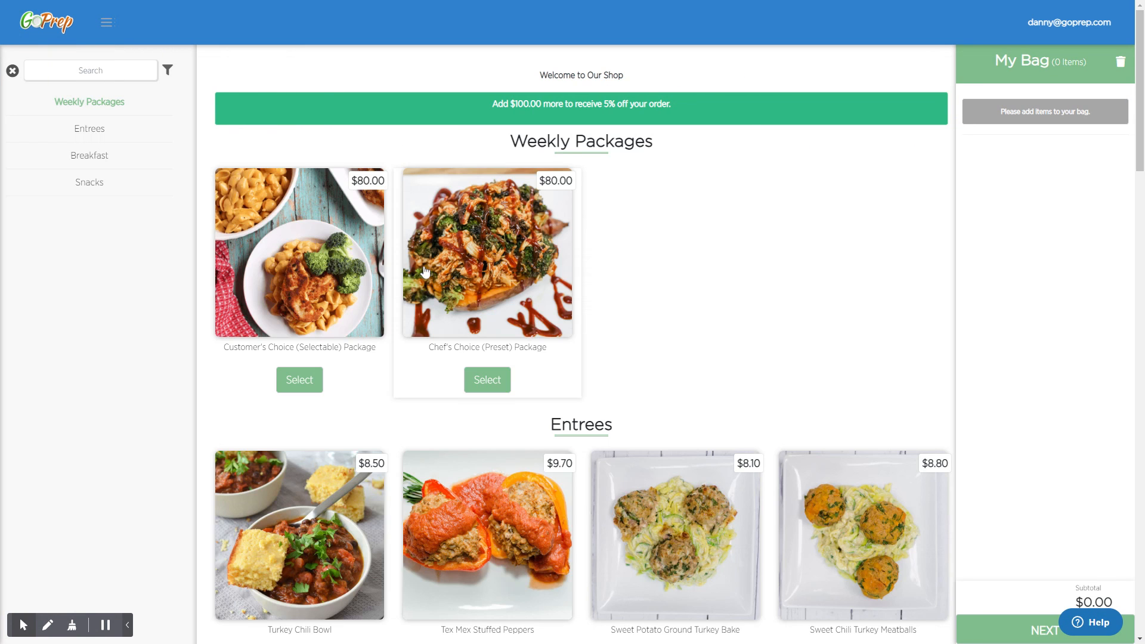
left_click(308, 523)
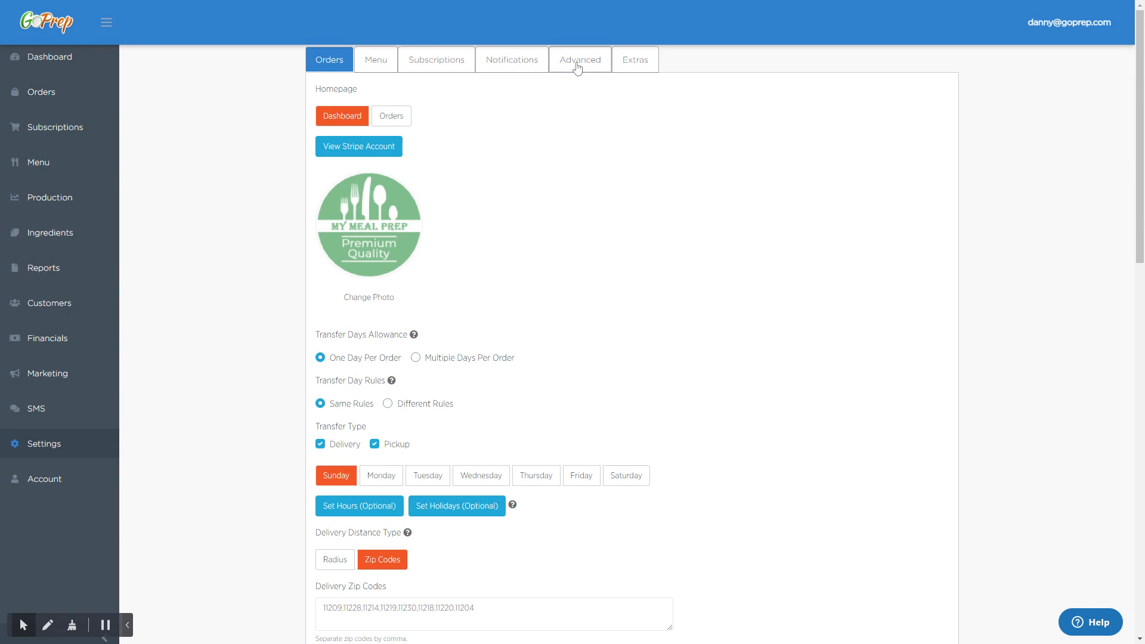
Return to the Advanced settings and turn on Store Only Special Instructions.
left_click(576, 64)
left_click(337, 222)
left_click(333, 224)
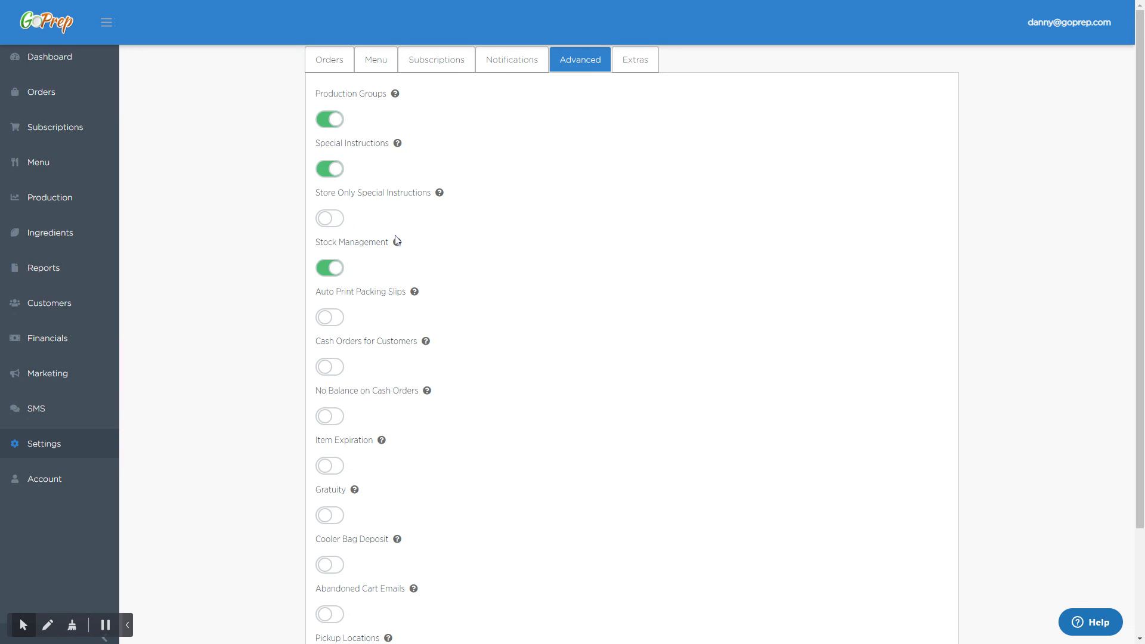
left_click_drag(315, 193, 433, 193)
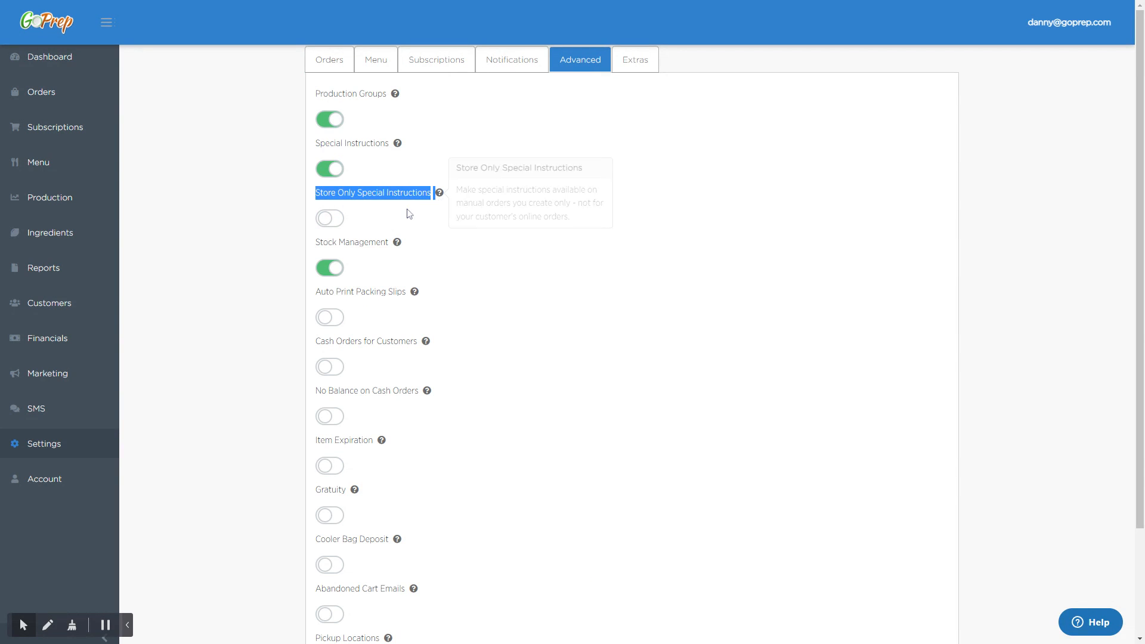
left_click(333, 224)
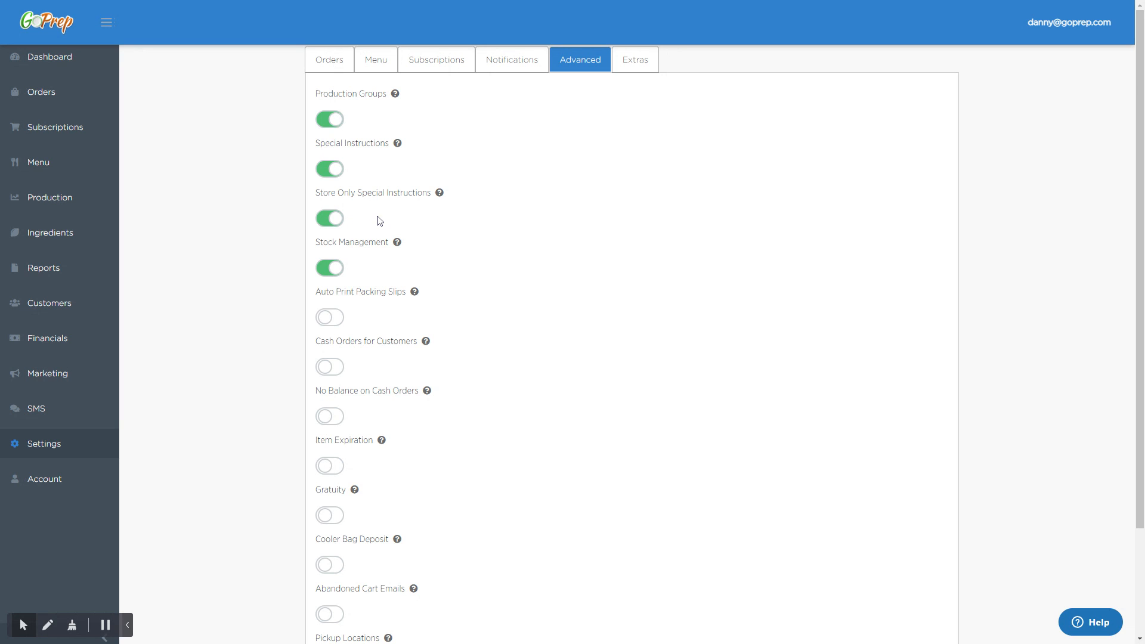
Review the Stock Management setting and open the Beef and Broccoli Bowl menu item to examine its Stock field.
scroll(385, 225, "down", 2)
left_click_drag(391, 147, 312, 152)
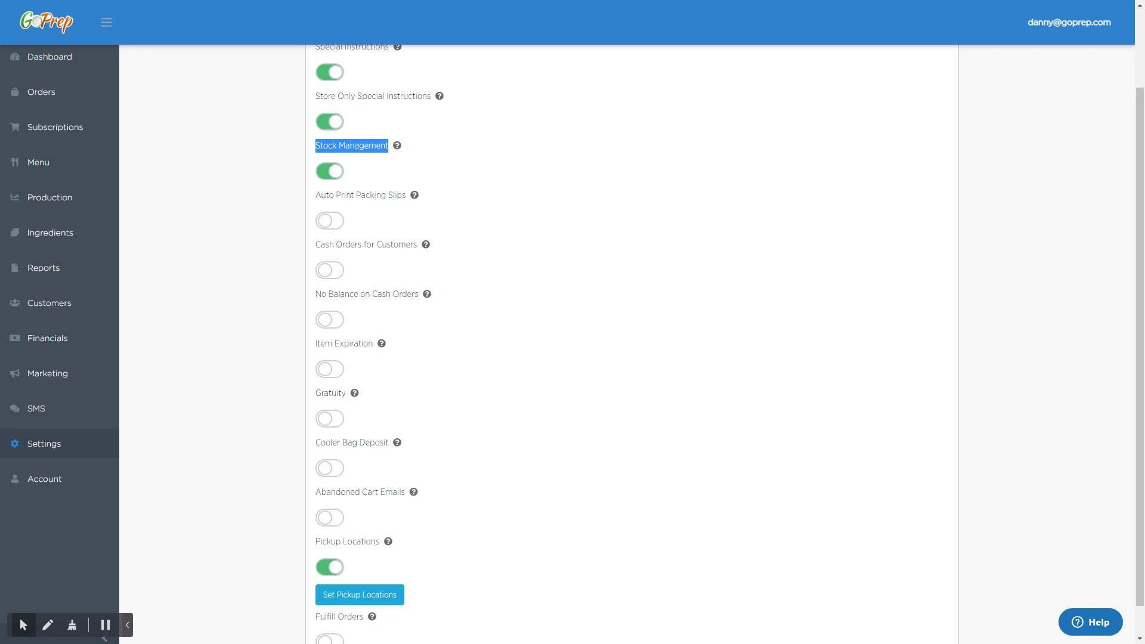
left_click(241, 192)
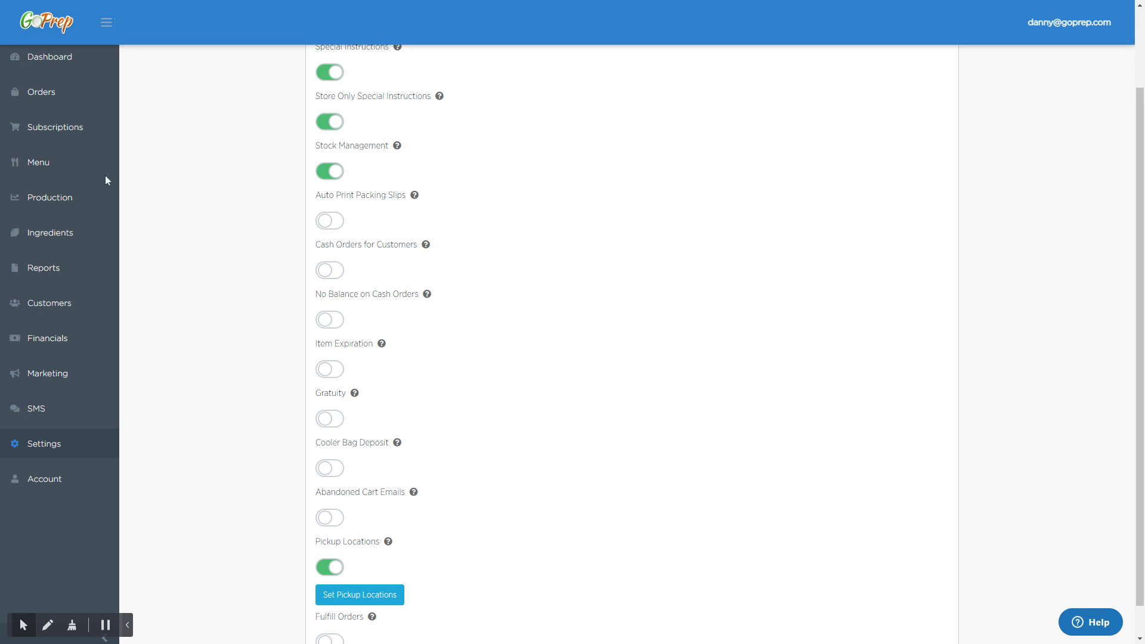
left_click(53, 165)
left_click(428, 261)
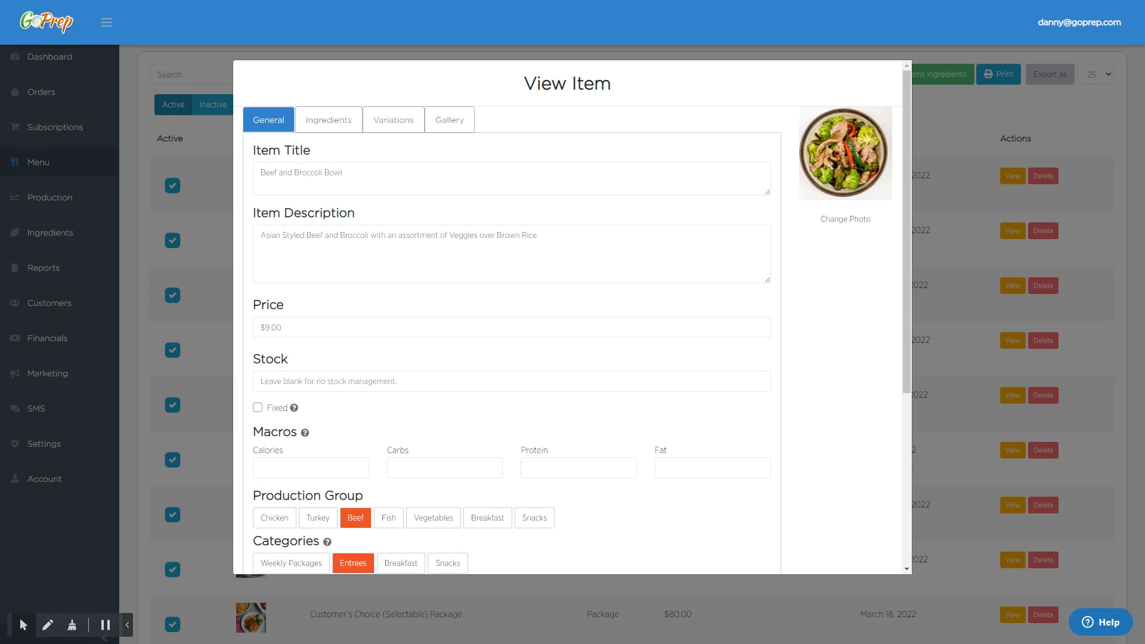
scroll(501, 448, "down", 1)
scroll(501, 449, "down", 3)
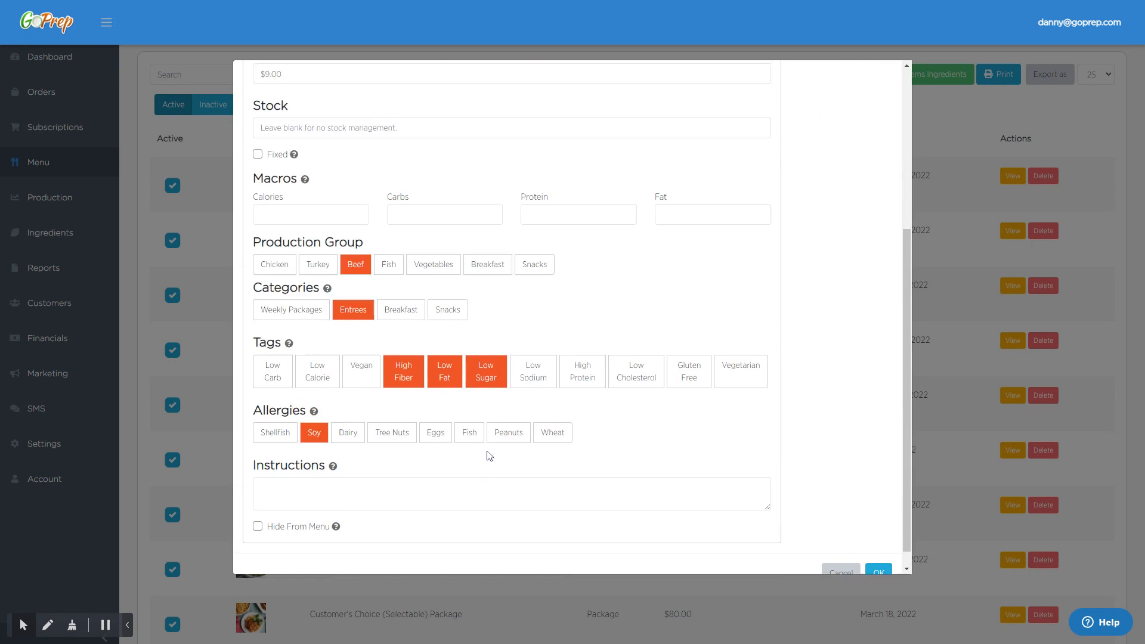
scroll(486, 455, "up", 4)
left_click(47, 625)
left_click(45, 603)
left_click_drag(238, 345, 811, 415)
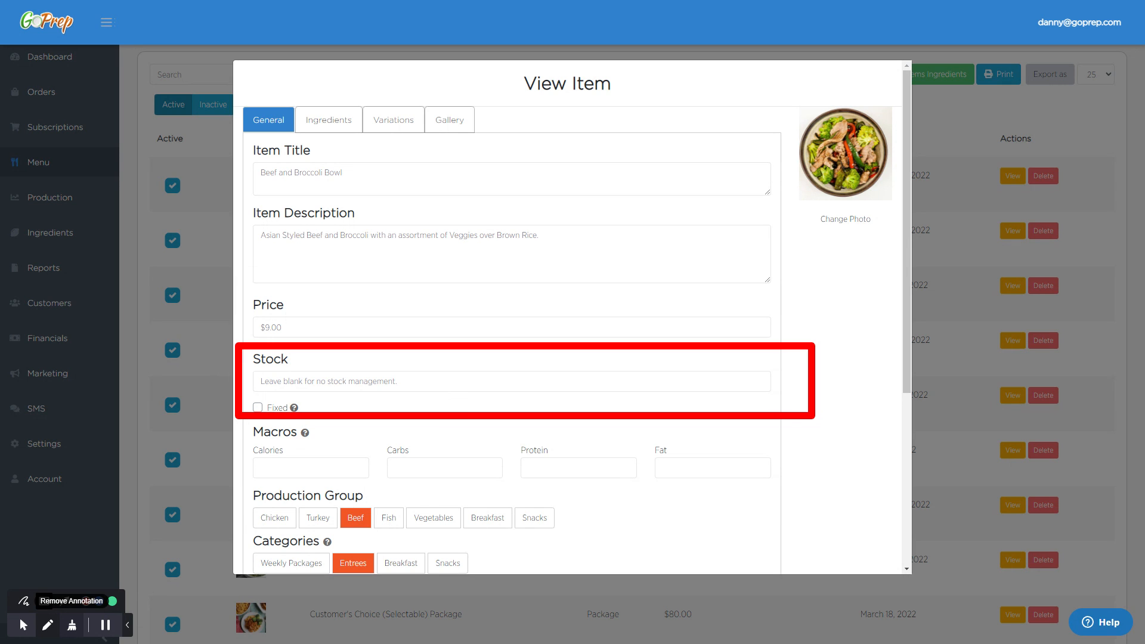
left_click(47, 625)
left_click_drag(337, 464, 403, 351)
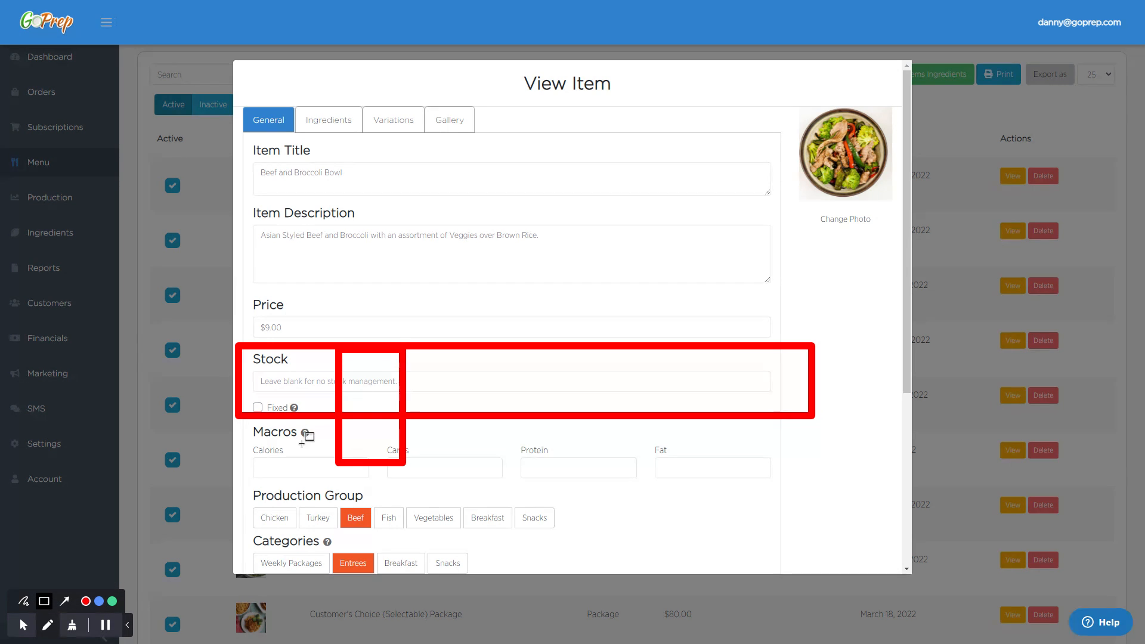
left_click(70, 627)
left_click_drag(312, 436, 488, 348)
left_click(20, 624)
Return to the Advanced settings and examine the Auto Print Packing Slips option.
left_click(71, 448)
left_click(571, 74)
scroll(519, 352, "down", 2)
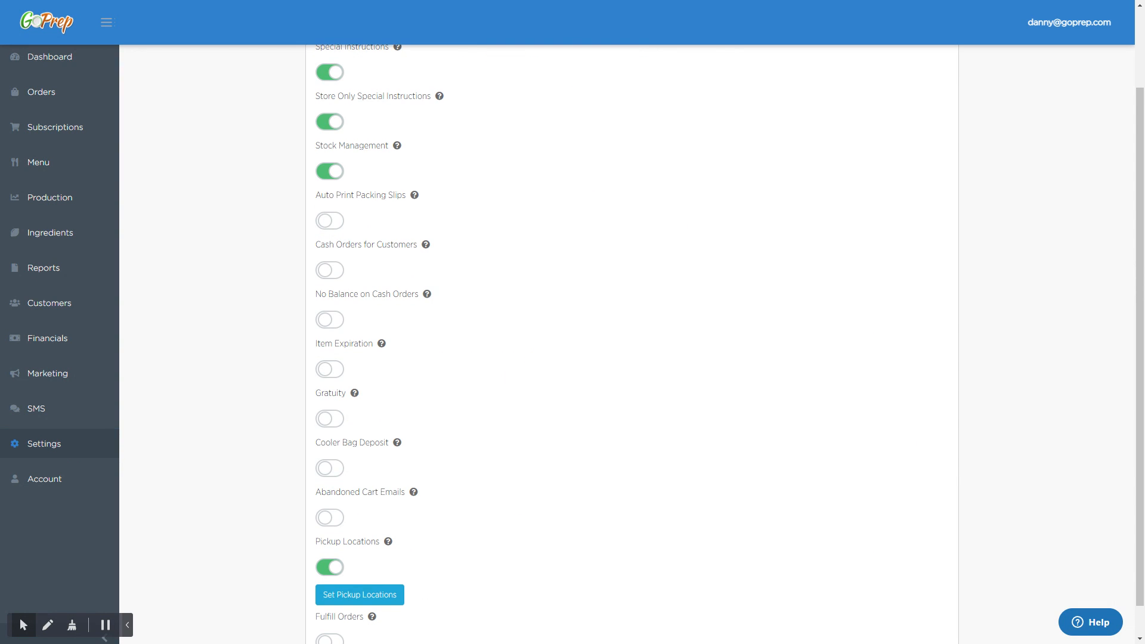
left_click_drag(402, 195, 316, 202)
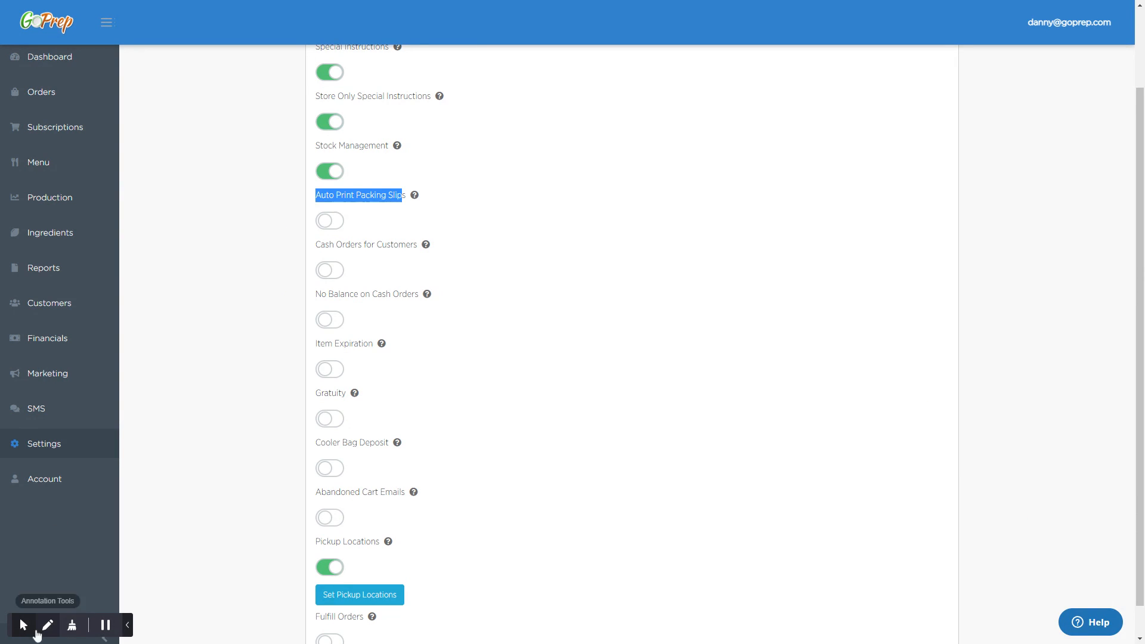
mouse_move(24, 622)
left_click(64, 603)
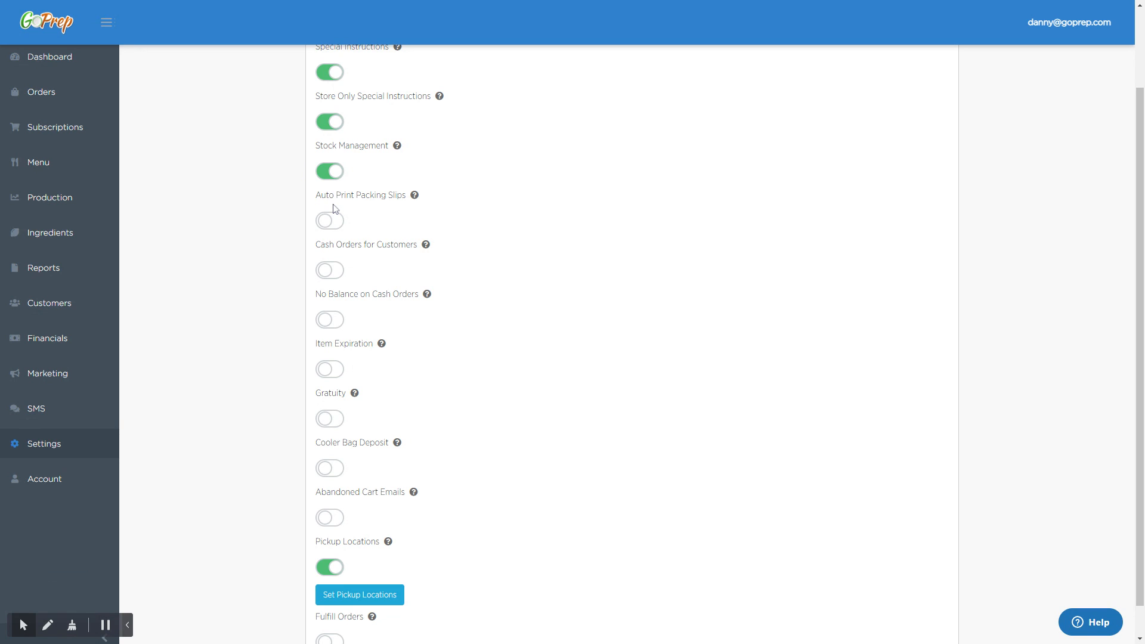
Turn on Cash Orders for Customers and Item Expiration in the Advanced settings.
left_click(293, 270)
left_click_drag(315, 249, 415, 255)
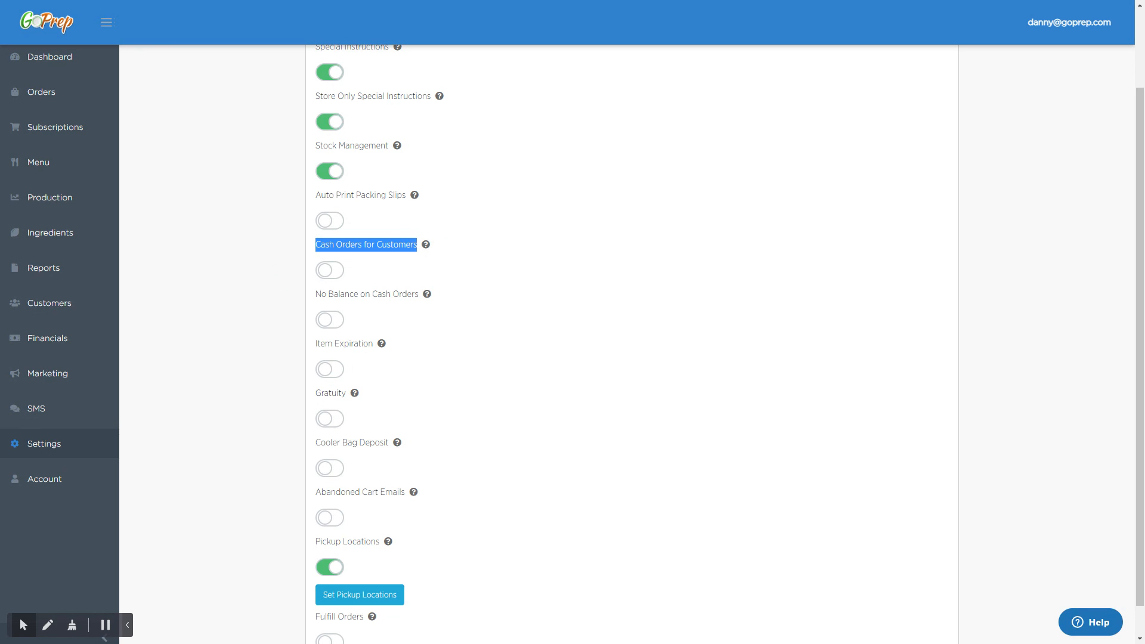
left_click(339, 275)
left_click(338, 277)
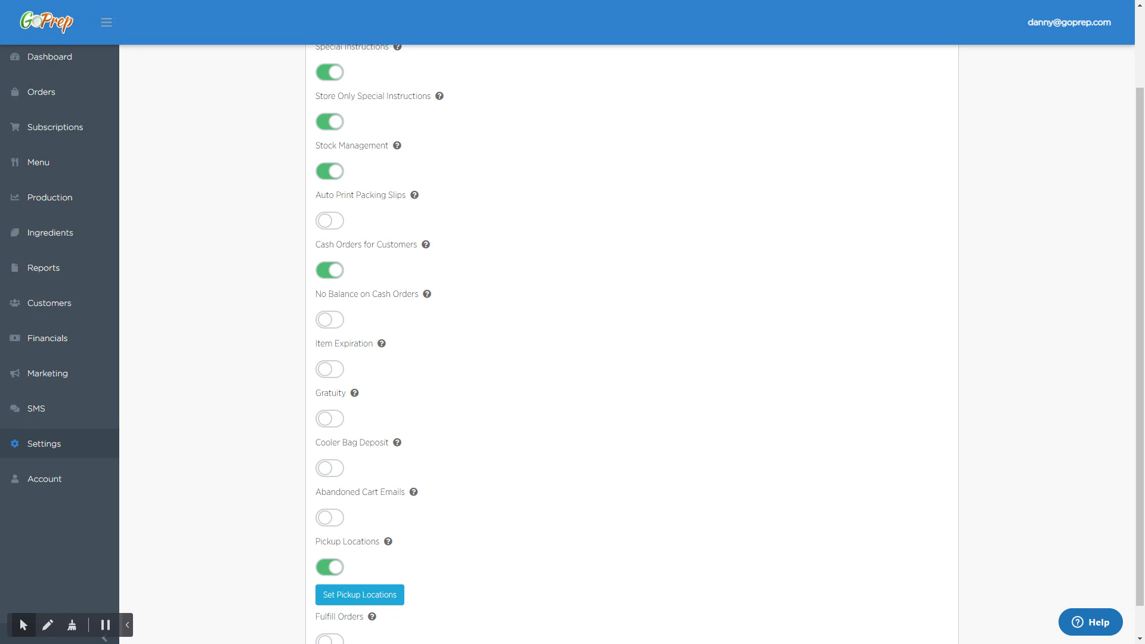
scroll(391, 328, "down", 1)
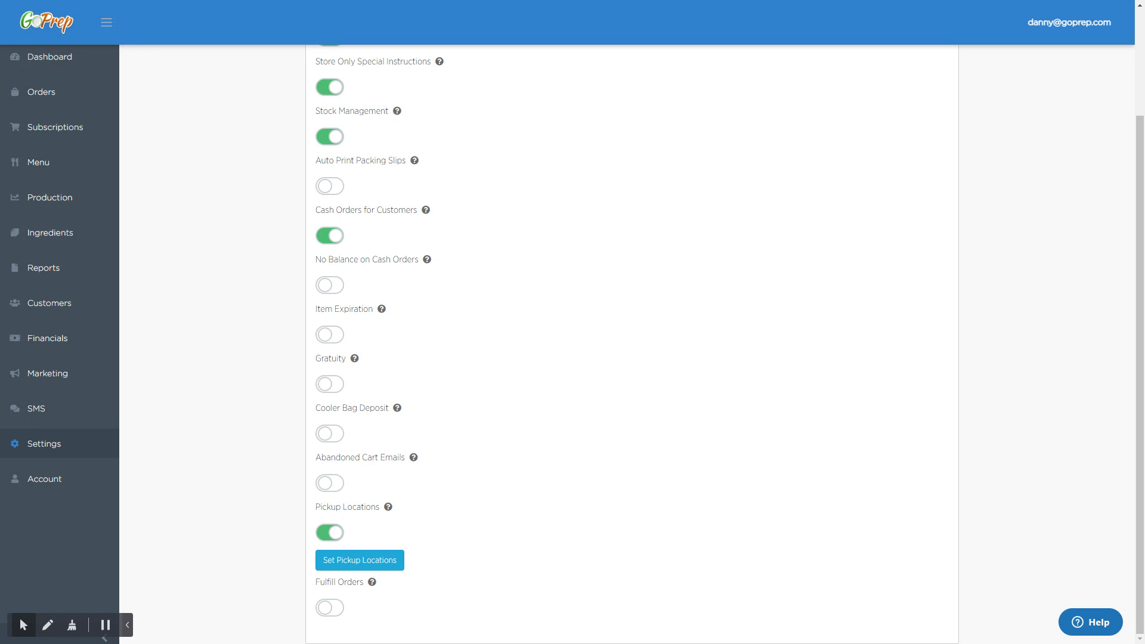
left_click(331, 343)
Open the Beef and Broccoli Bowl menu item and enter 5 as its Expiration.
left_click(66, 166)
left_click(350, 246)
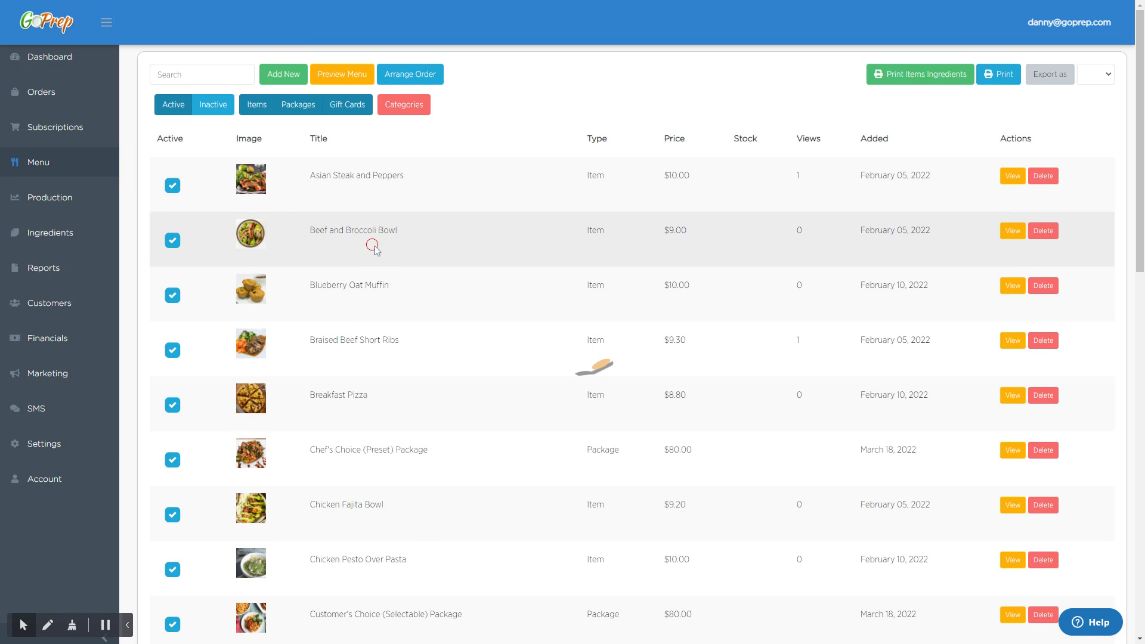
scroll(413, 304, "down", 3)
scroll(411, 305, "down", 3)
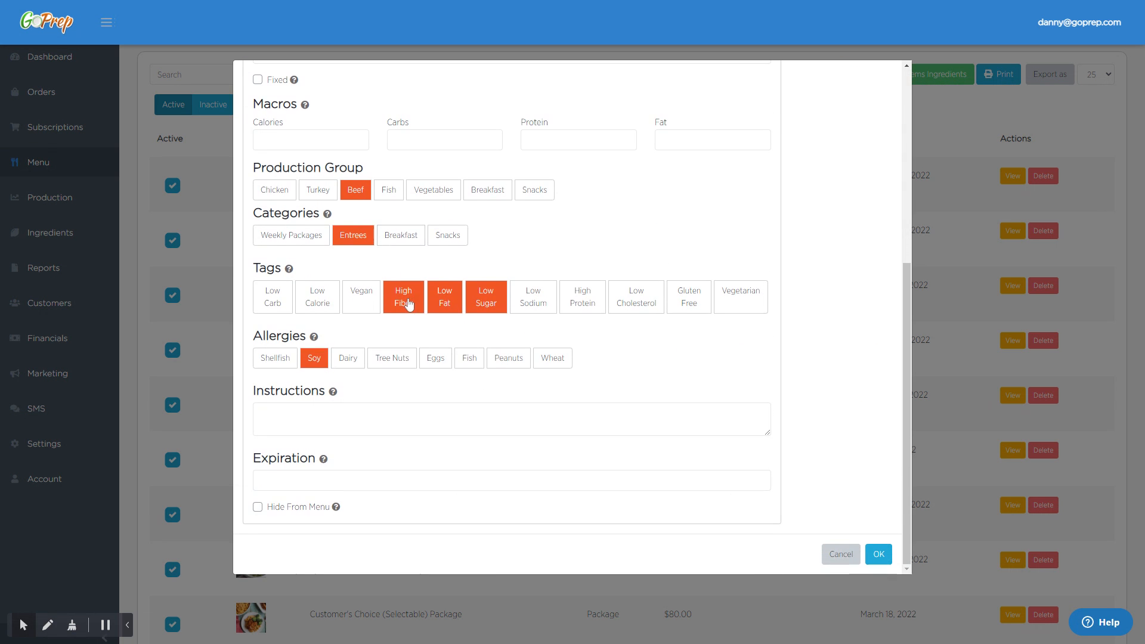
left_click(310, 477)
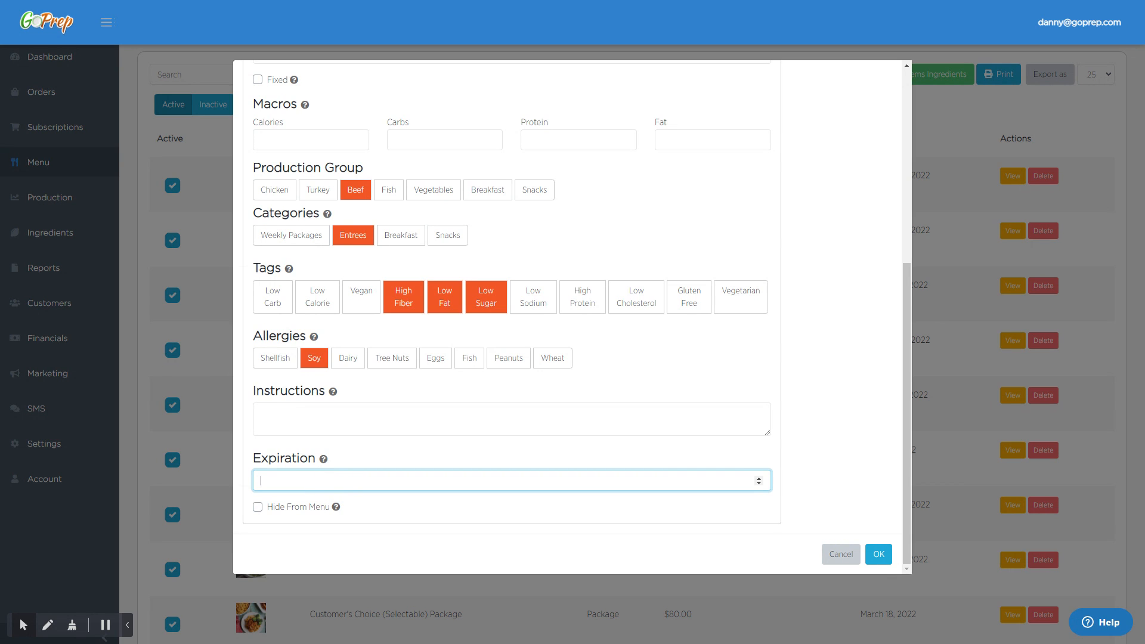
type("5")
Return to the Advanced settings and switch Gratuity on to view its default option, and back off.
left_click(69, 442)
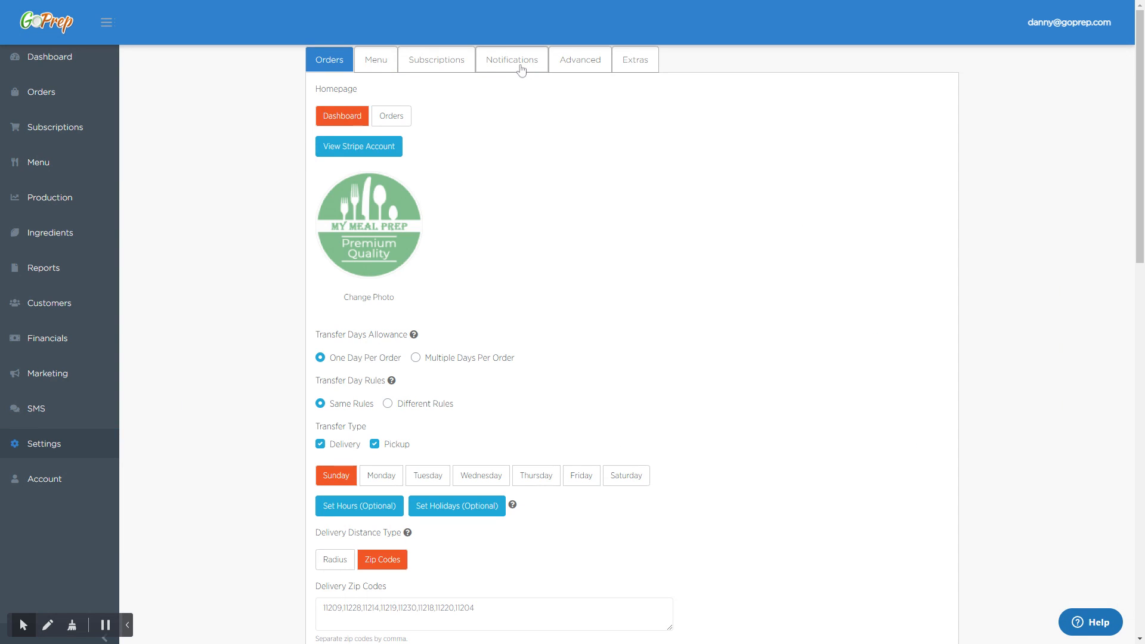
left_click(556, 62)
scroll(417, 417, "down", 2)
left_click(333, 386)
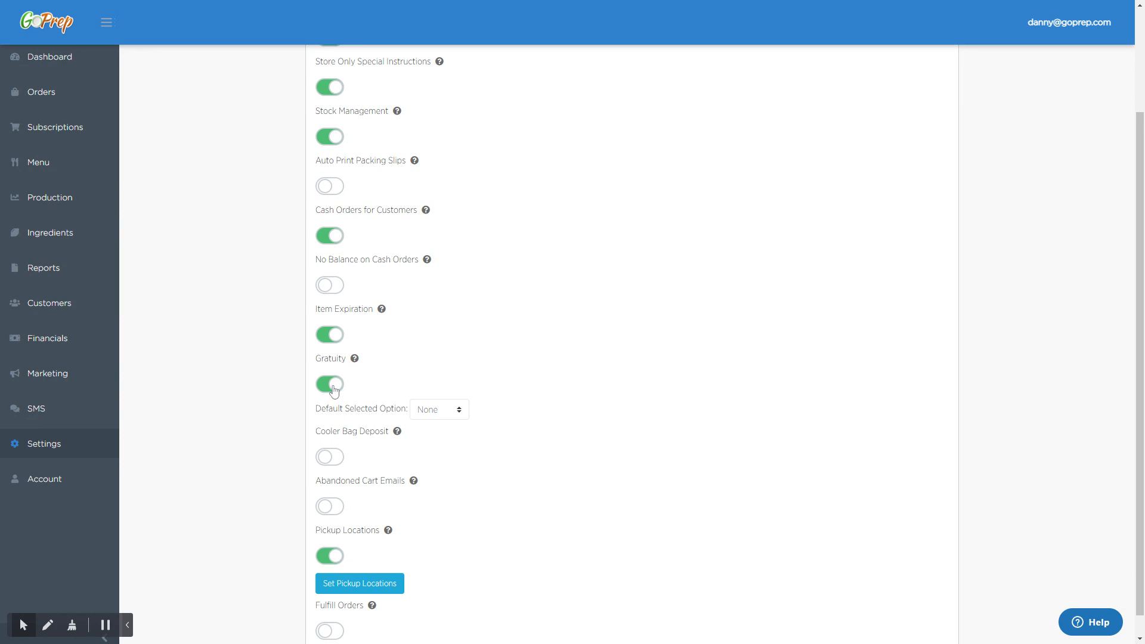
left_click(334, 387)
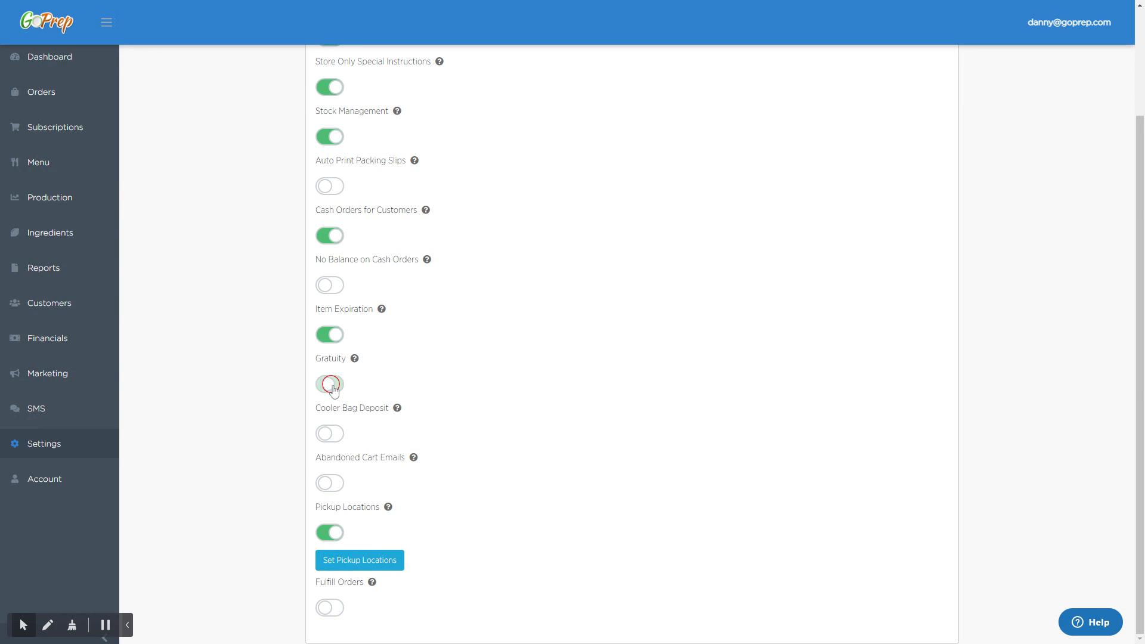
Switch Cooler Bag Deposit on to view its optional and deposit amount settings, and back off.
left_click(329, 434)
scroll(331, 441, "down", 2)
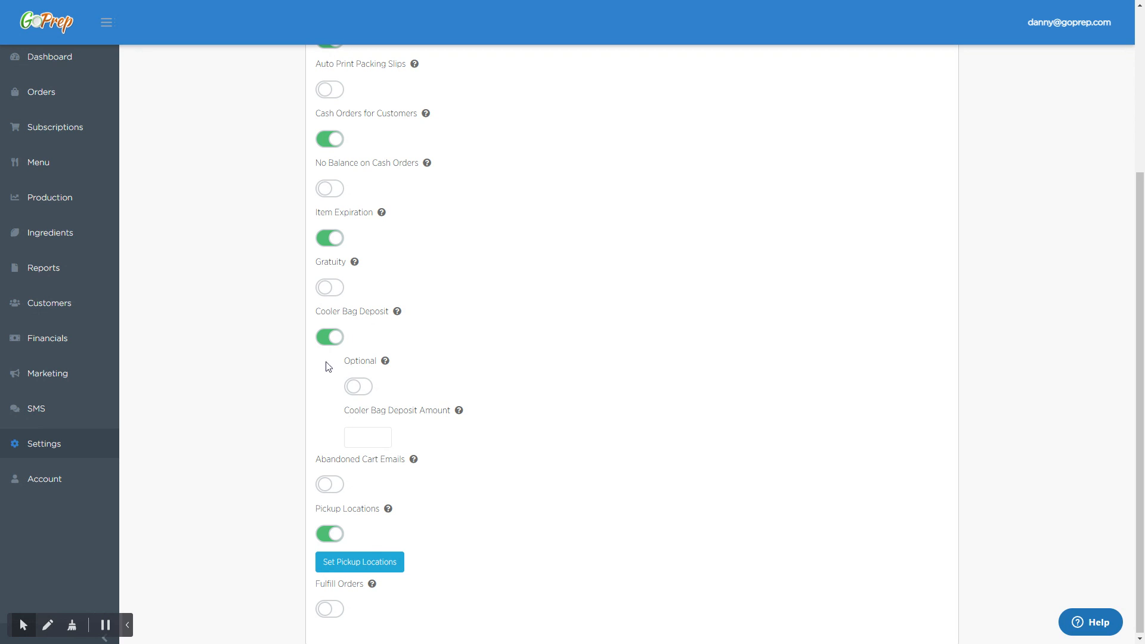
left_click(329, 338)
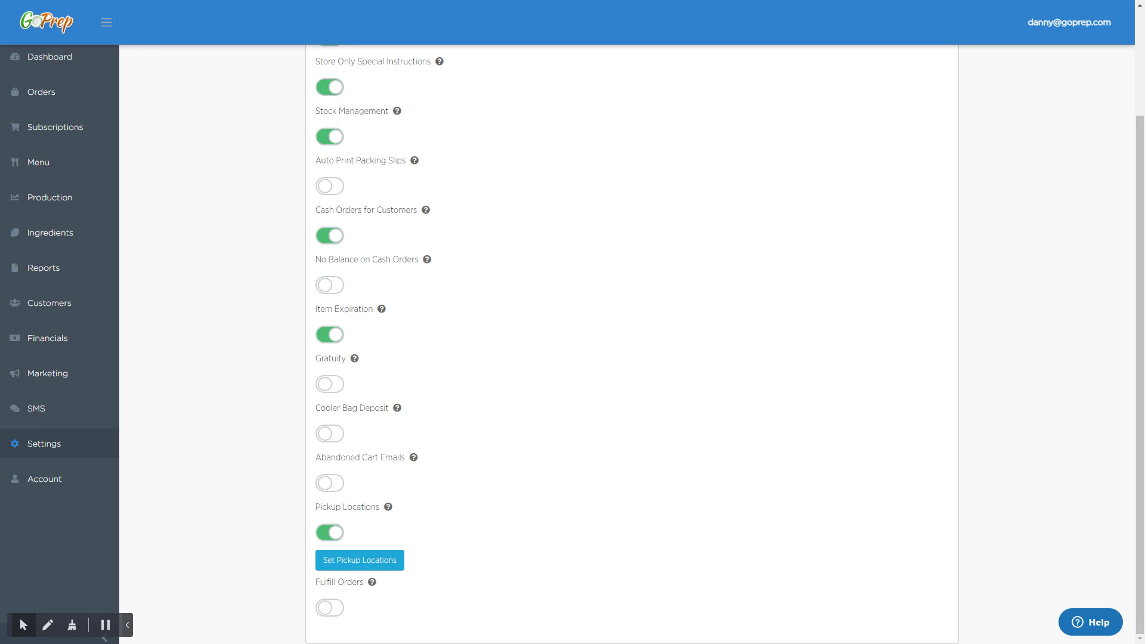
Turn on Abandoned Cart Emails and open the list of pickup locations.
left_click(339, 493)
left_click(393, 484)
left_click(354, 559)
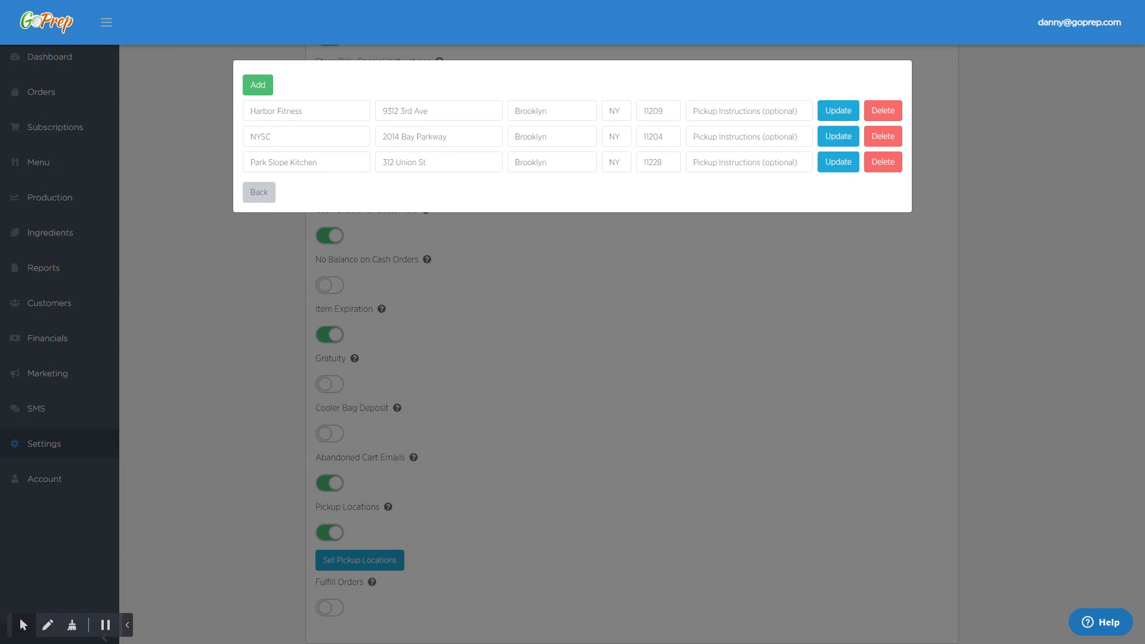
Review the name and optional pickup instructions fields of the Harbor Fitness pickup location, and close the locations list unchanged.
left_click(325, 112)
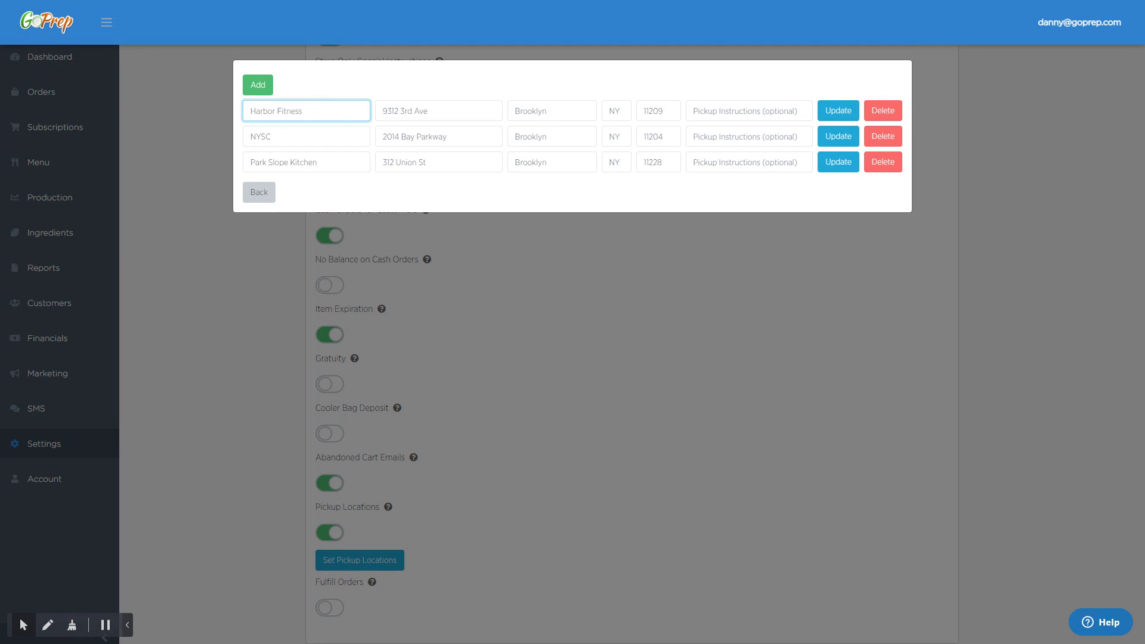
left_click(735, 112)
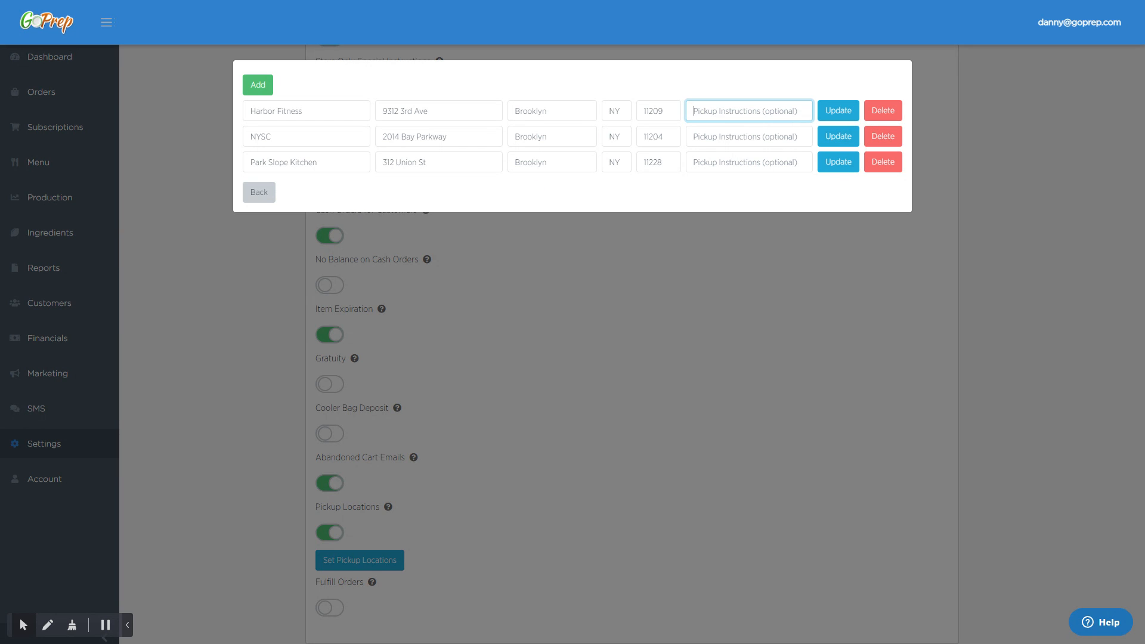
left_click(258, 192)
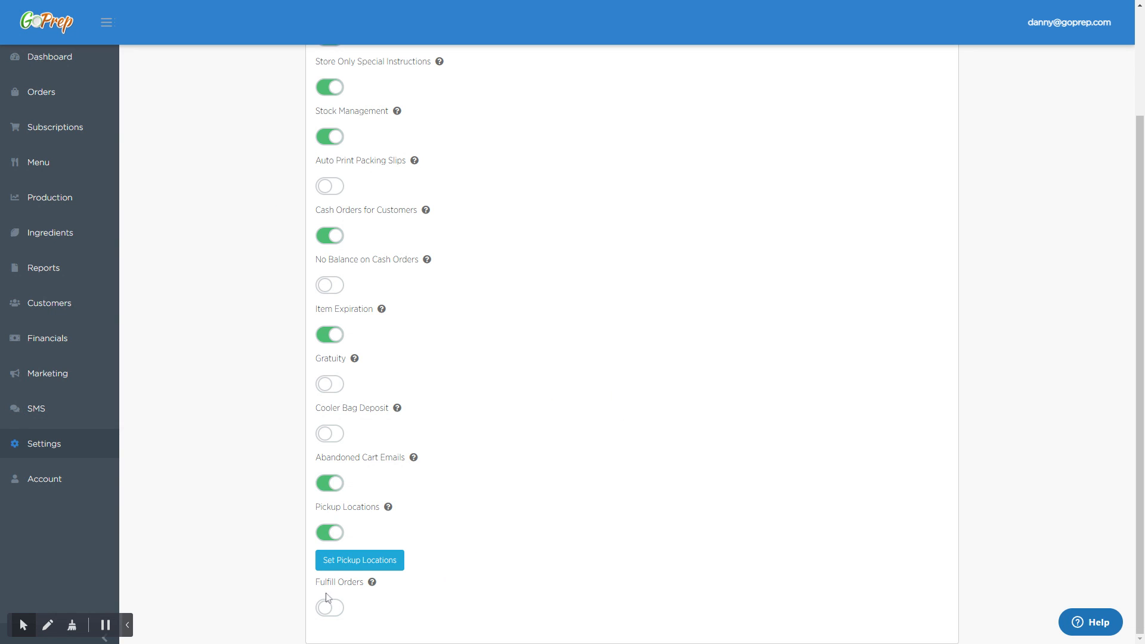
Turn on Fulfill Orders and bring its Fulfillment Wording and Apply to Pickup Orders Only settings into view.
left_click(329, 607)
scroll(485, 582, "down", 2)
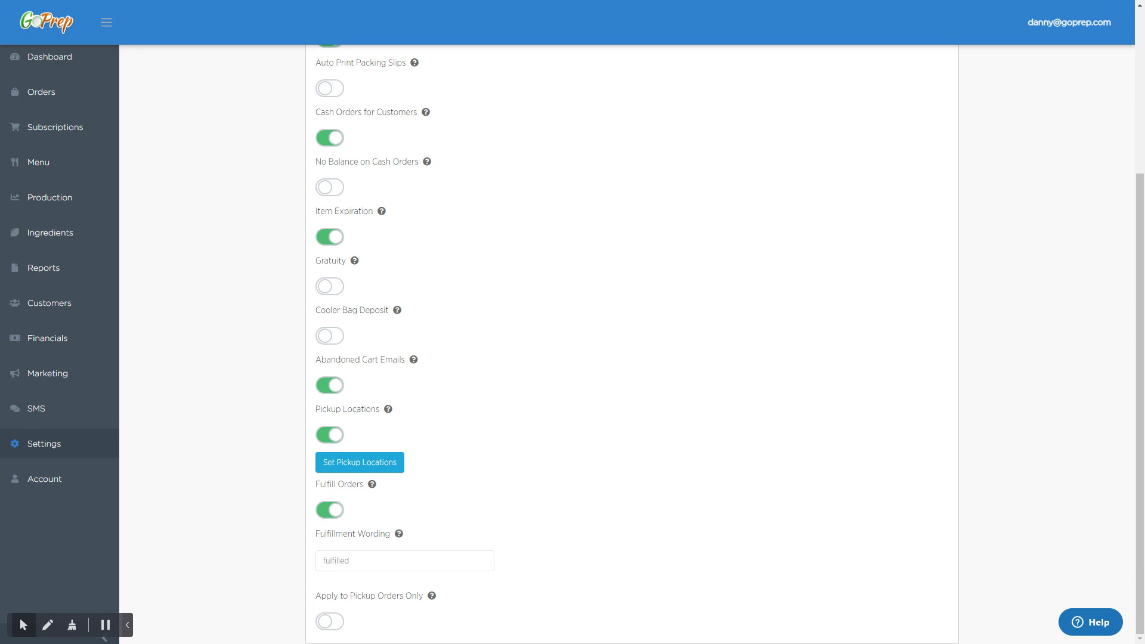
Open the Extras settings and look through the hidden features that can be requested, from Holiday Transfer Times to Item Transfer Hours Offset.
scroll(455, 537, "up", 5)
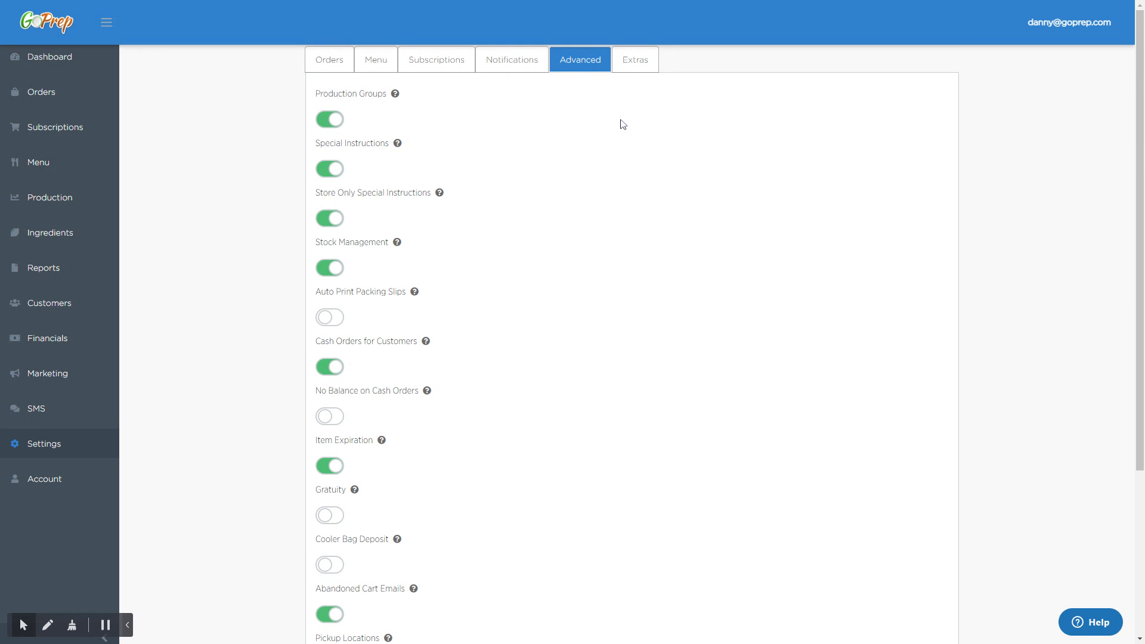
left_click(630, 69)
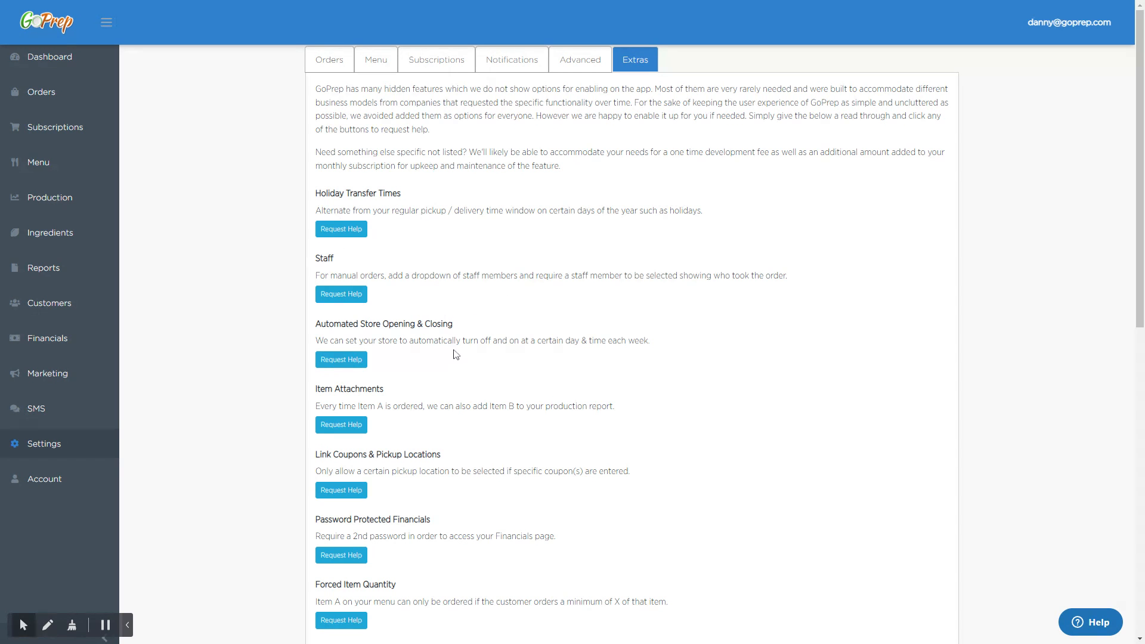
scroll(519, 312, "down", 5)
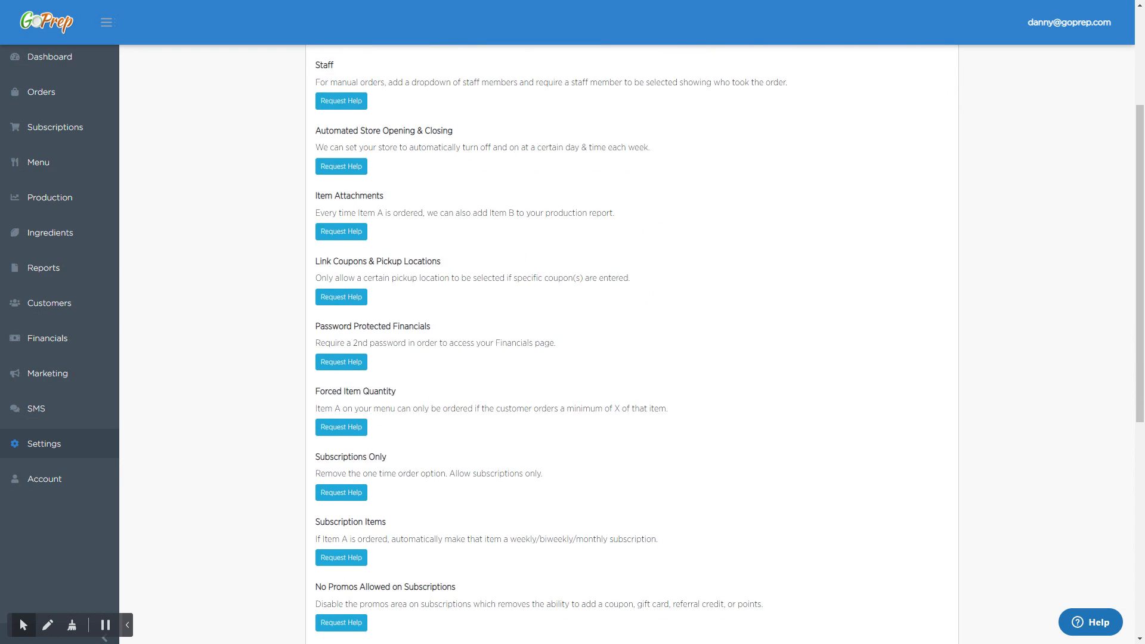
scroll(517, 327, "down", 6)
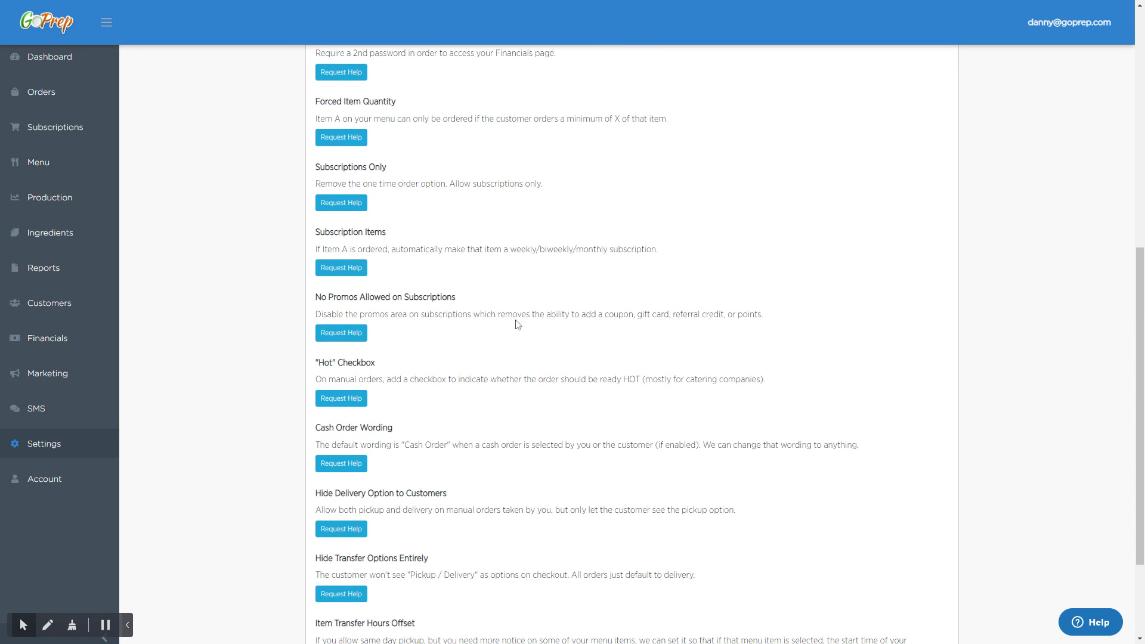
scroll(531, 335, "up", 10)
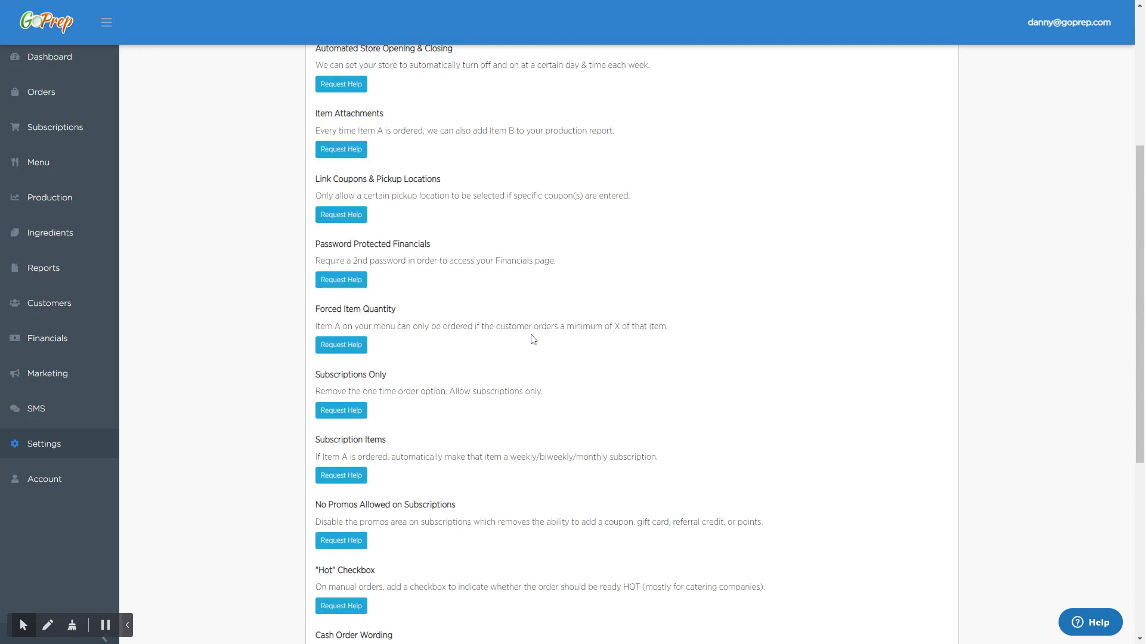
scroll(532, 287, "up", 1)
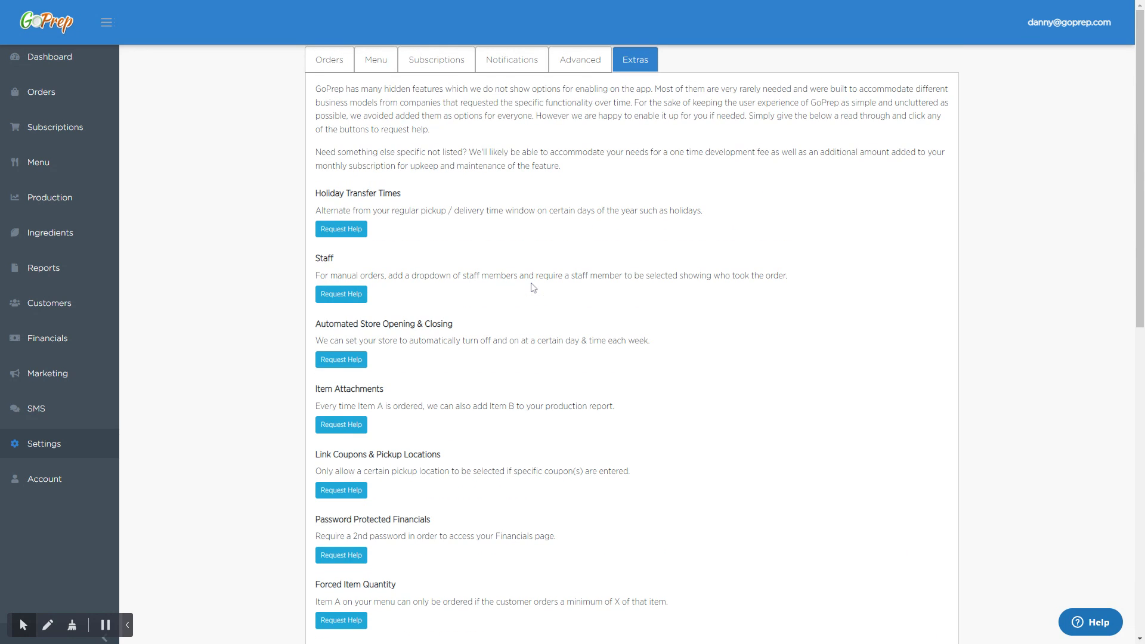